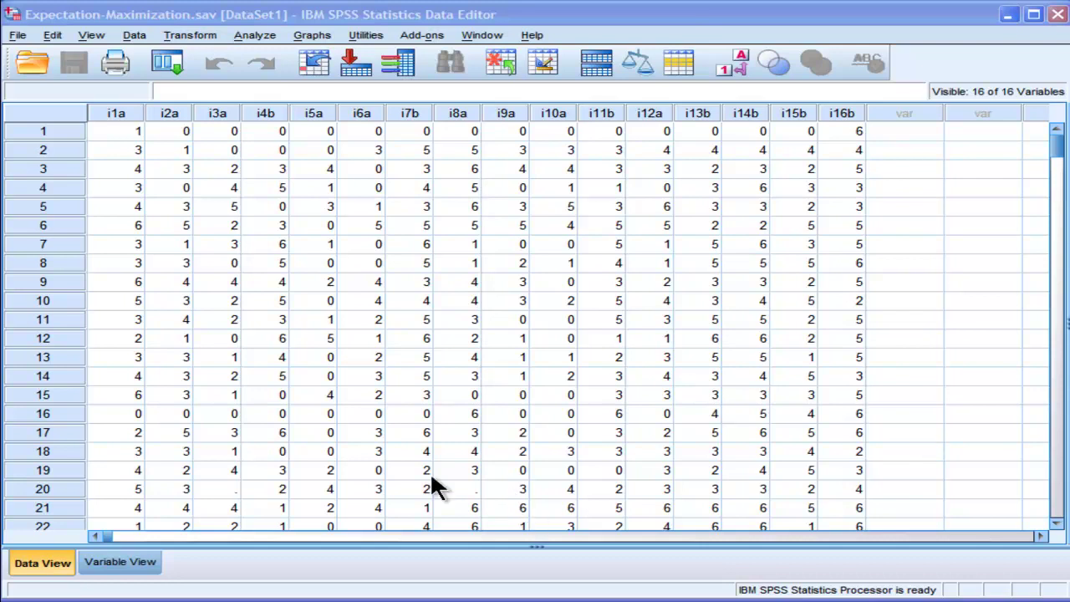
- Inspect the missing i8a and i3a values in row 20 of the data
{"action": "left_click", "coordinate": [457, 486]}
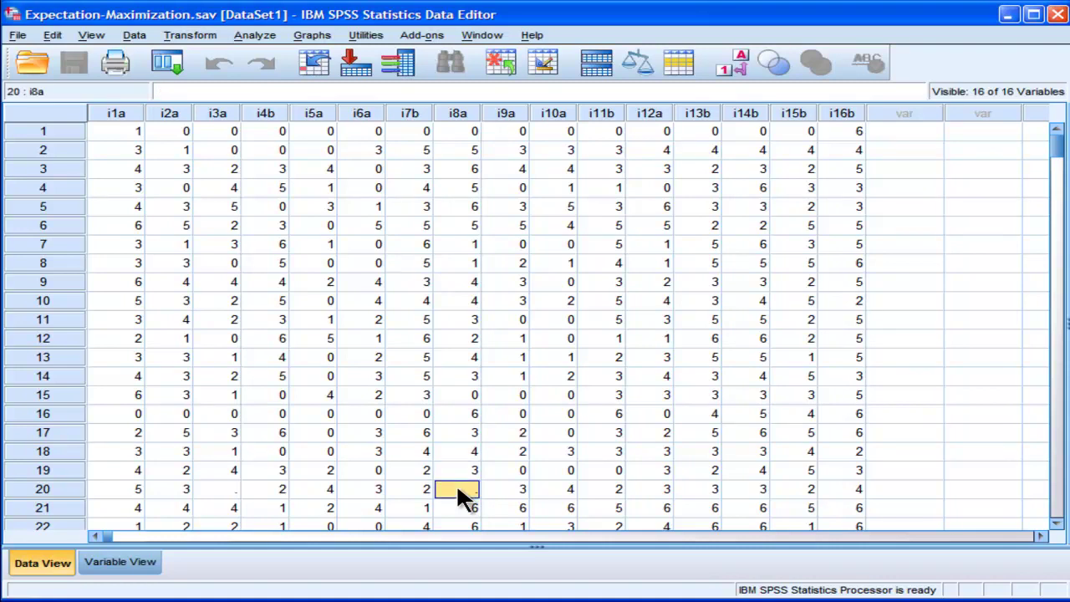
{"action": "key", "text": "Left"}
{"action": "key", "text": "Left"}
{"action": "key", "text": "Left"}
{"action": "key", "text": "Left"}
{"action": "key", "text": "Left"}
{"action": "key", "text": "Right"}
{"action": "key", "text": "Right"}
{"action": "key", "text": "Right"}
{"action": "key", "text": "Right"}
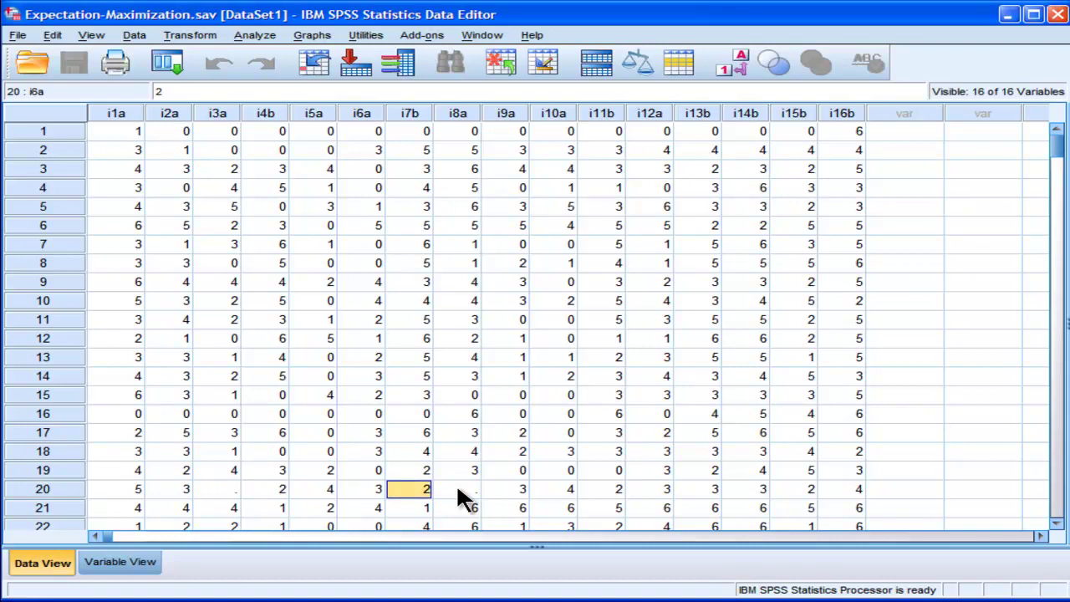
{"action": "key", "text": "Right"}
{"action": "key", "text": "Right"}
{"action": "key", "text": "Left"}
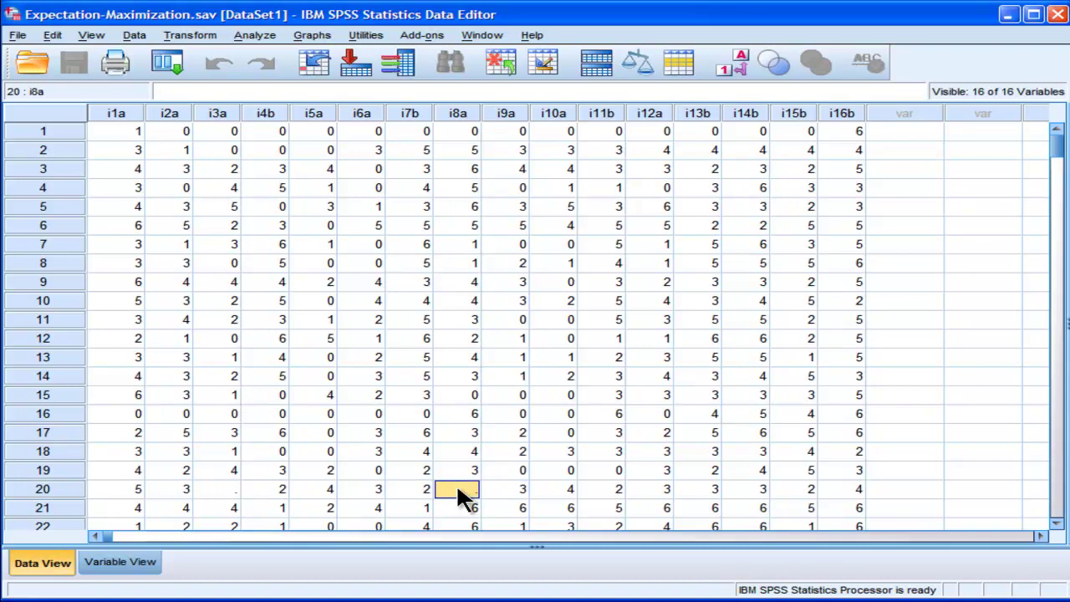
{"action": "key", "text": "Left"}
{"action": "key", "text": "Left"}
{"action": "key", "text": "Left"}
{"action": "key", "text": "Left"}
{"action": "key", "text": "Left"}
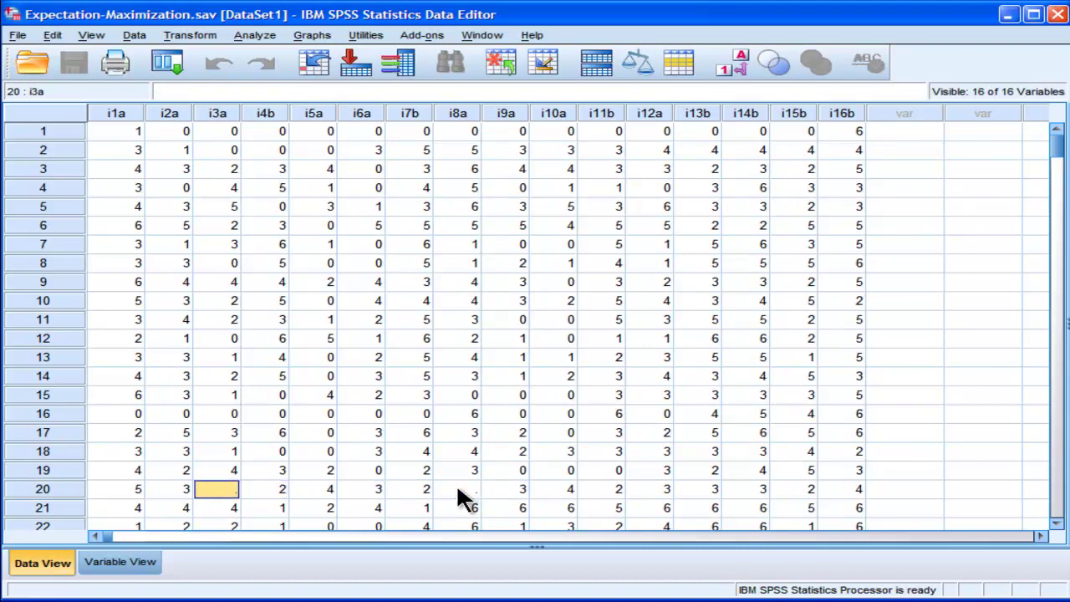
{"action": "key", "text": "Right"}
{"action": "key", "text": "Right"}
{"action": "key", "text": "Right"}
{"action": "key", "text": "Right"}
{"action": "key", "text": "Right"}
{"action": "key", "text": "Down"}
{"action": "key", "text": "Down"}
{"action": "key", "text": "Down"}
{"action": "key", "text": "Down"}
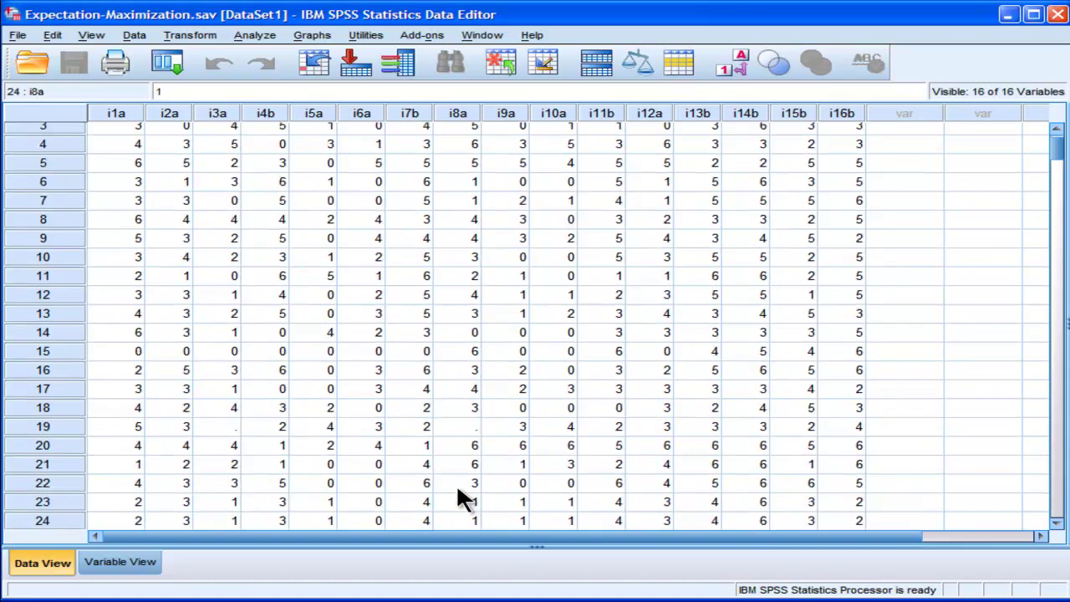
{"action": "key", "text": "Down"}
{"action": "key", "text": "Down"}
{"action": "key", "text": "Down"}
{"action": "key", "text": "Down"}
{"action": "key", "text": "Down"}
{"action": "key", "text": "Down"}
{"action": "key", "text": "Down"}
{"action": "key", "text": "Down"}
{"action": "key", "text": "Down"}
{"action": "key", "text": "Down"}
{"action": "key", "text": "Down"}
{"action": "key", "text": "Down"}
{"action": "key", "text": "Down"}
{"action": "key", "text": "Down"}
{"action": "key", "text": "Down"}
{"action": "key", "text": "Down"}
{"action": "key", "text": "Down"}
{"action": "key", "text": "Down"}
{"action": "key", "text": "Down"}
{"action": "key", "text": "Down"}
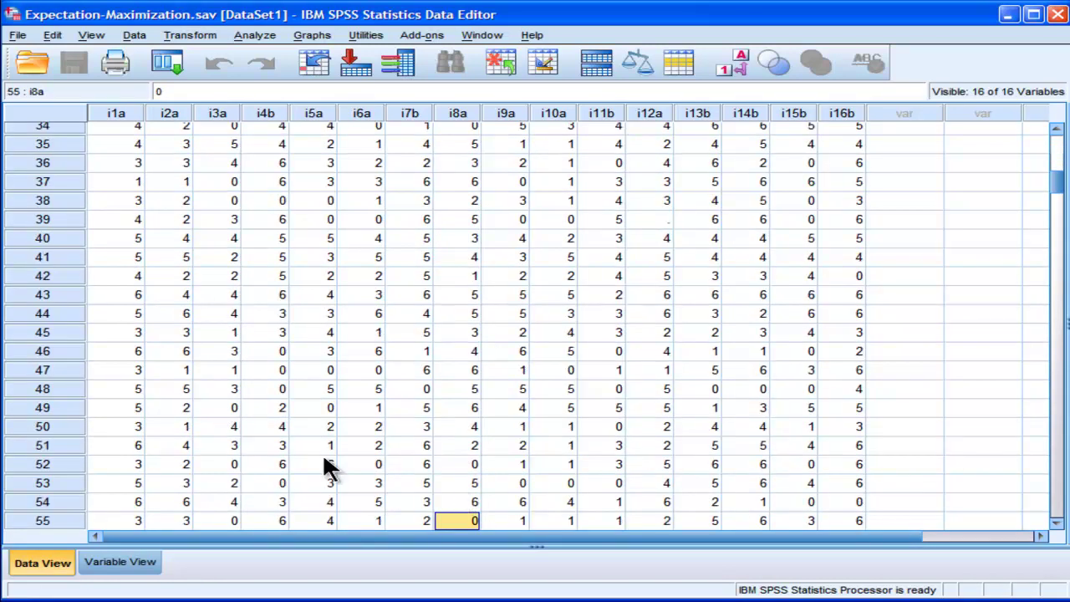
- Review missing values in i12a row 39 and i6a row 69, then row 9 of i4b
{"action": "left_click", "coordinate": [666, 225]}
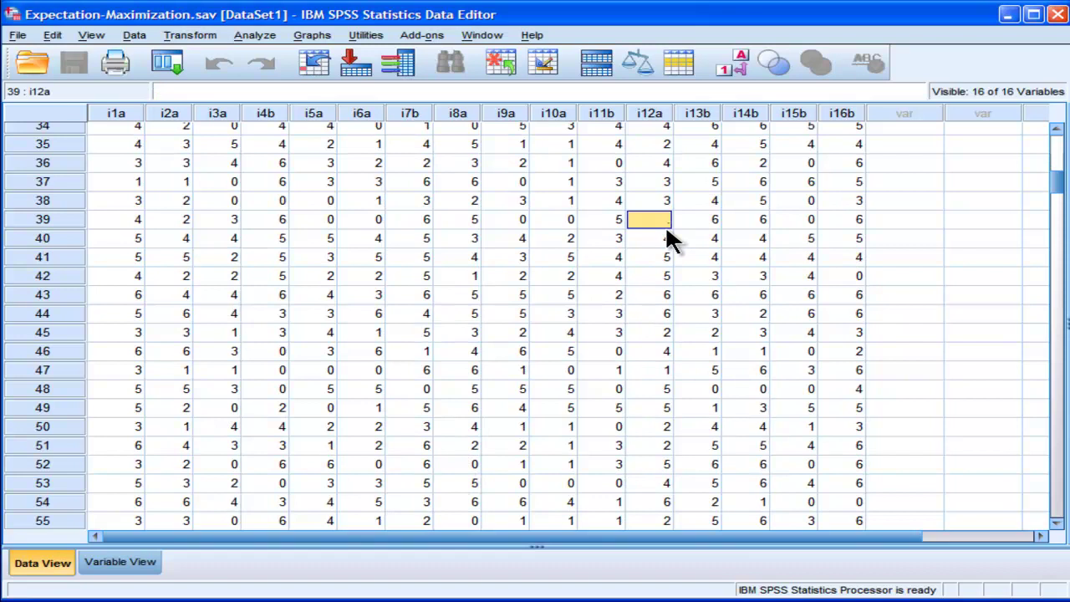
{"action": "key", "text": "Down"}
{"action": "key", "text": "Down"}
{"action": "key", "text": "Down"}
{"action": "key", "text": "Down"}
{"action": "key", "text": "Down"}
{"action": "key", "text": "Down"}
{"action": "key", "text": "Down"}
{"action": "key", "text": "Down"}
{"action": "key", "text": "Down"}
{"action": "key", "text": "Down"}
{"action": "key", "text": "Down"}
{"action": "key", "text": "Down"}
{"action": "key", "text": "Down"}
{"action": "key", "text": "Down"}
{"action": "key", "text": "Down"}
{"action": "key", "text": "Down"}
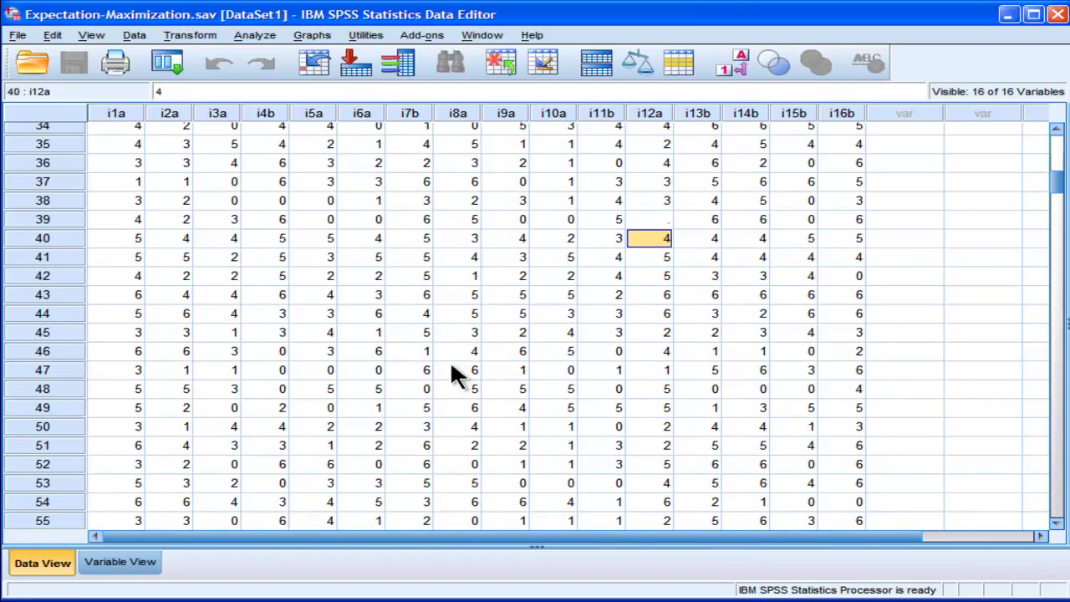
{"action": "key", "text": "Down"}
{"action": "key", "text": "Down"}
{"action": "key", "text": "Down"}
{"action": "key", "text": "Down"}
{"action": "key", "text": "Down"}
{"action": "key", "text": "Down"}
{"action": "key", "text": "Down"}
{"action": "key", "text": "Down"}
{"action": "key", "text": "Down"}
{"action": "key", "text": "Down"}
{"action": "key", "text": "Down"}
{"action": "key", "text": "Down"}
{"action": "key", "text": "Down"}
{"action": "key", "text": "Down"}
{"action": "key", "text": "Down"}
{"action": "key", "text": "Down"}
{"action": "key", "text": "Down"}
{"action": "key", "text": "Down"}
{"action": "key", "text": "Down"}
{"action": "key", "text": "Down"}
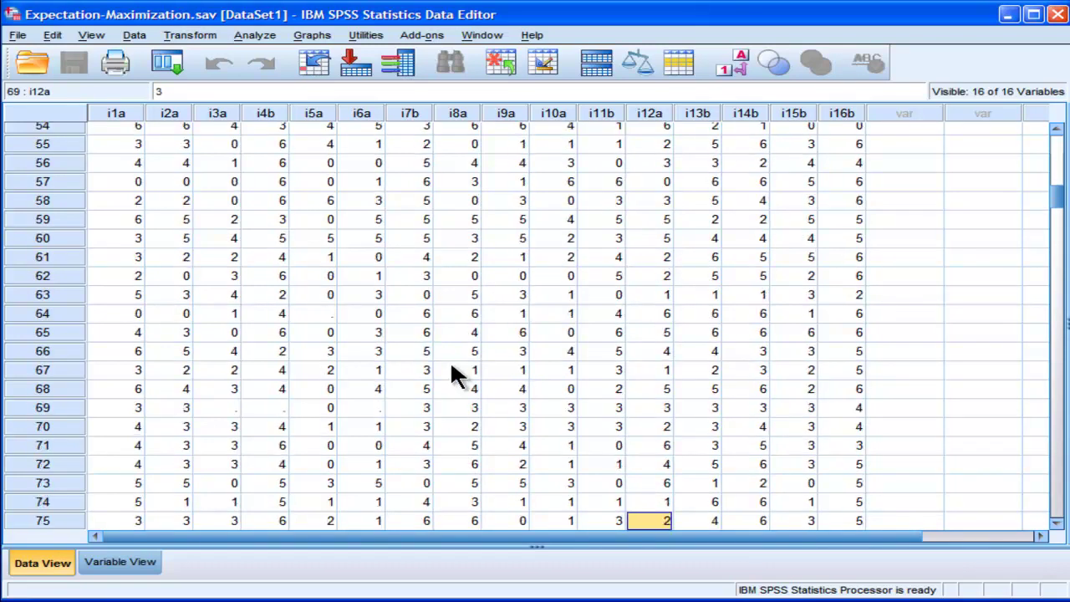
{"action": "left_click", "coordinate": [341, 312]}
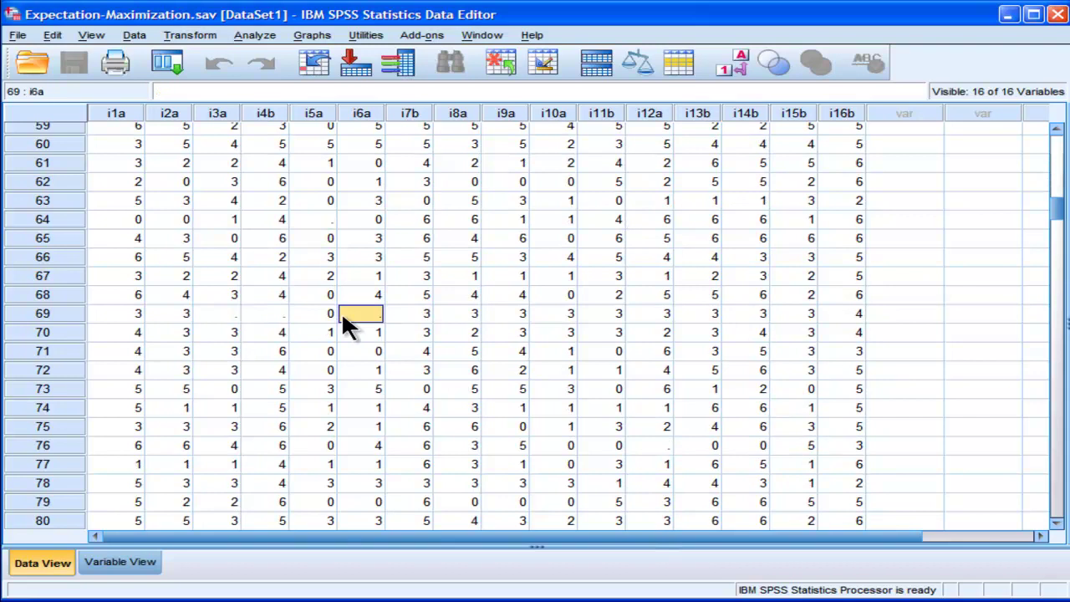
{"action": "left_click", "coordinate": [293, 308]}
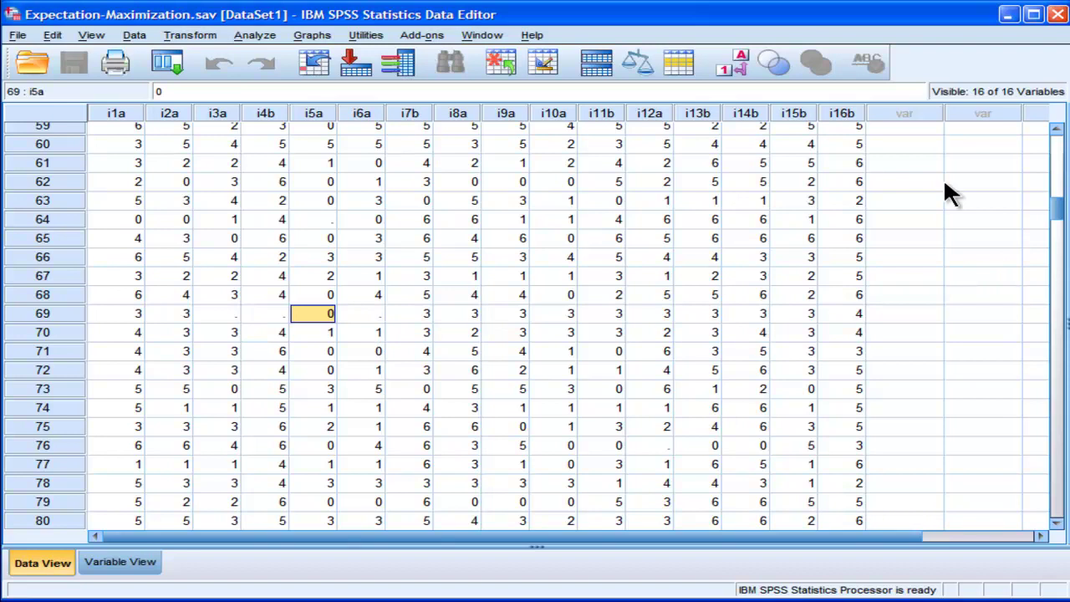
{"action": "left_click_drag", "start_coordinate": [1058, 210], "coordinate": [1056, 138]}
{"action": "left_click", "coordinate": [276, 283]}
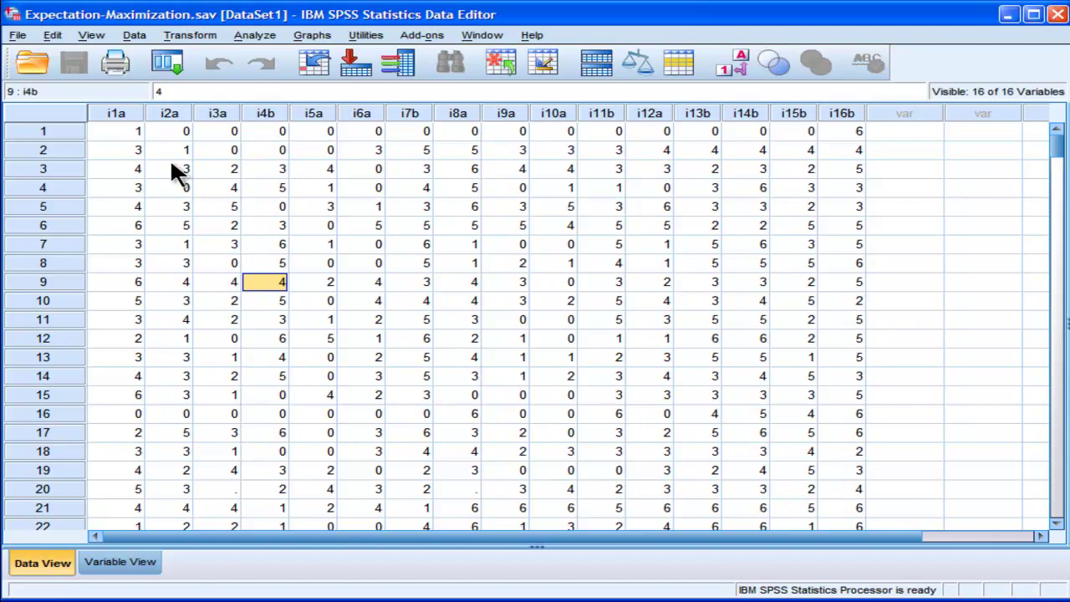
- Review the item columns by selecting i1a, i7b and i2a in turn
{"action": "left_click", "coordinate": [122, 113]}
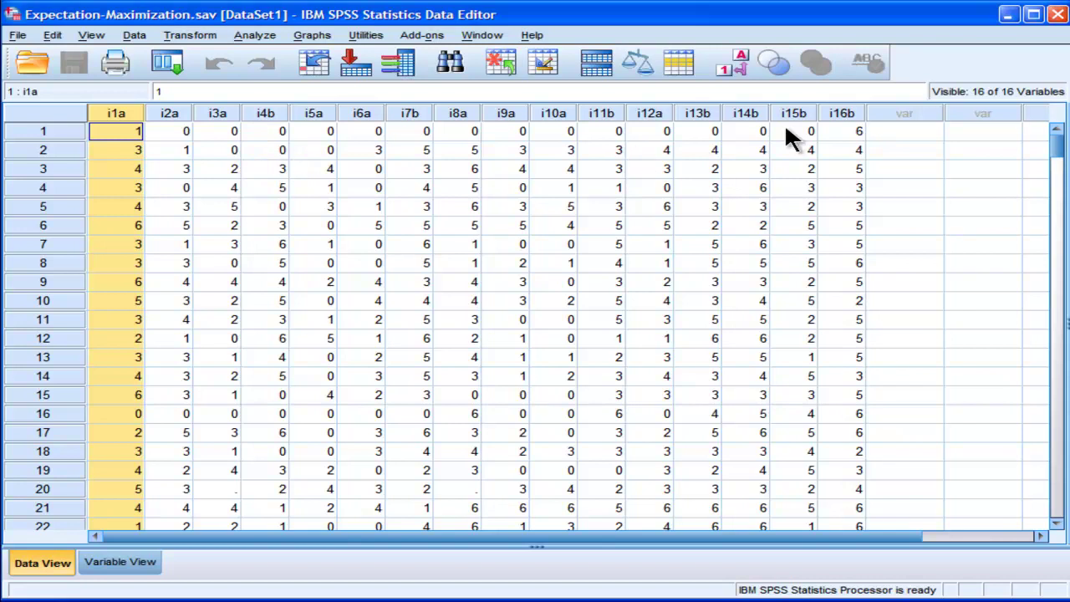
{"action": "left_click", "coordinate": [815, 132]}
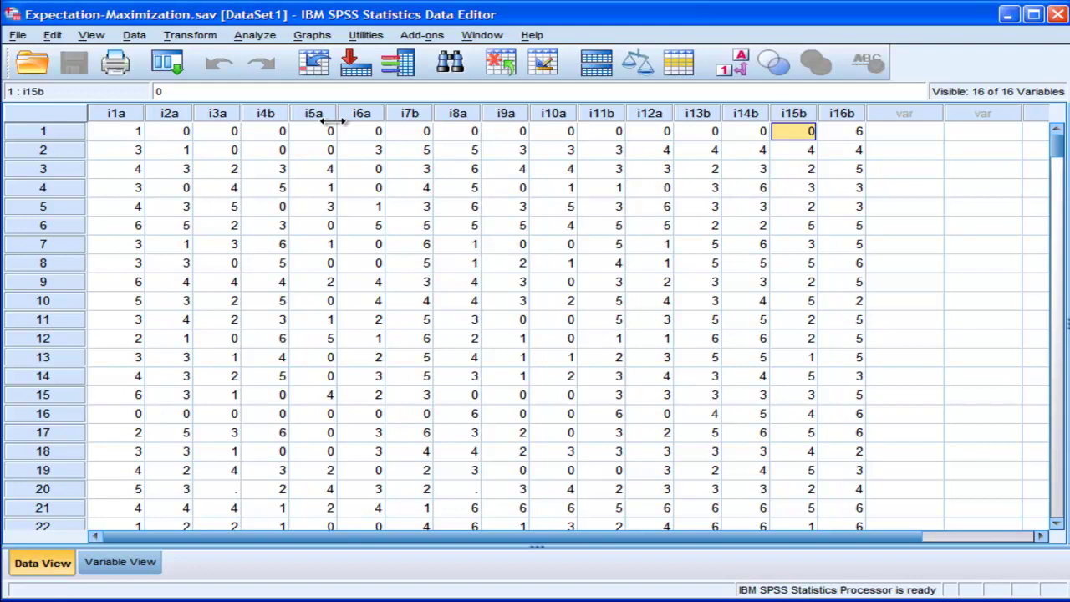
{"action": "left_click", "coordinate": [125, 112]}
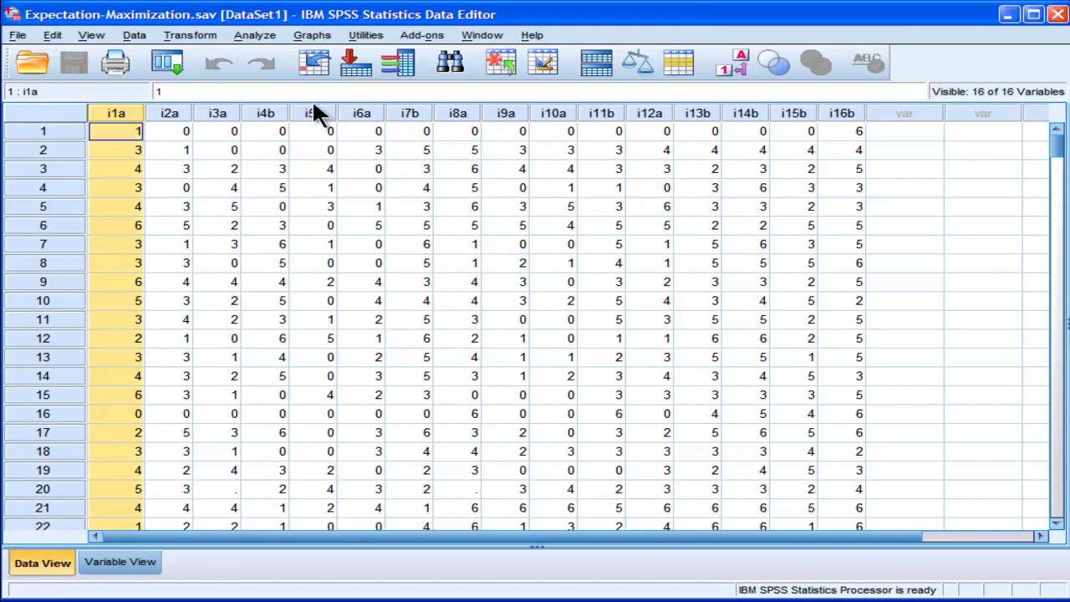
{"action": "left_click", "coordinate": [410, 114]}
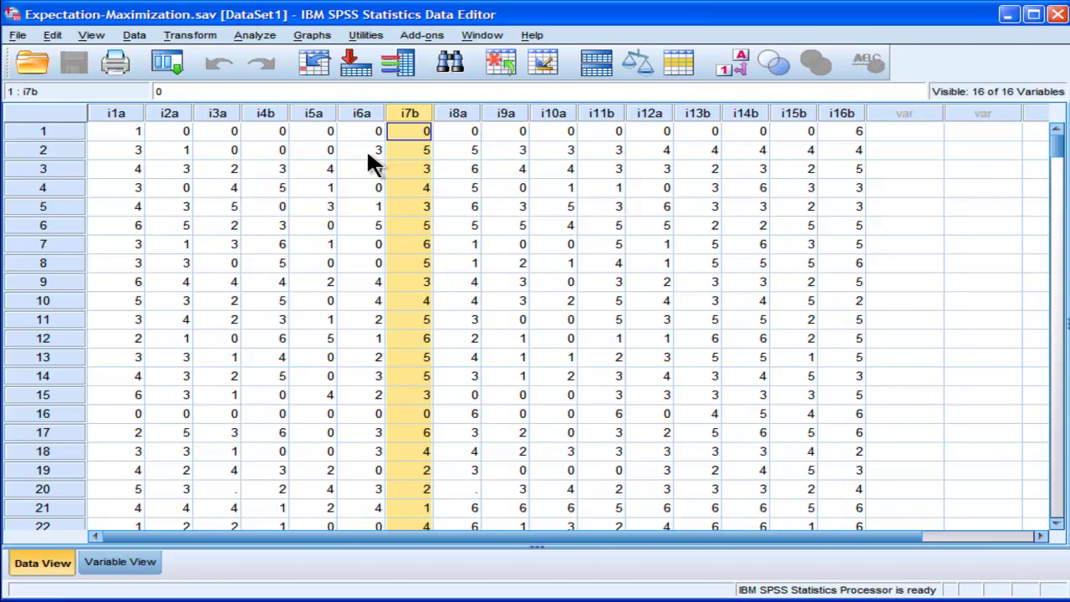
{"action": "left_click", "coordinate": [140, 125]}
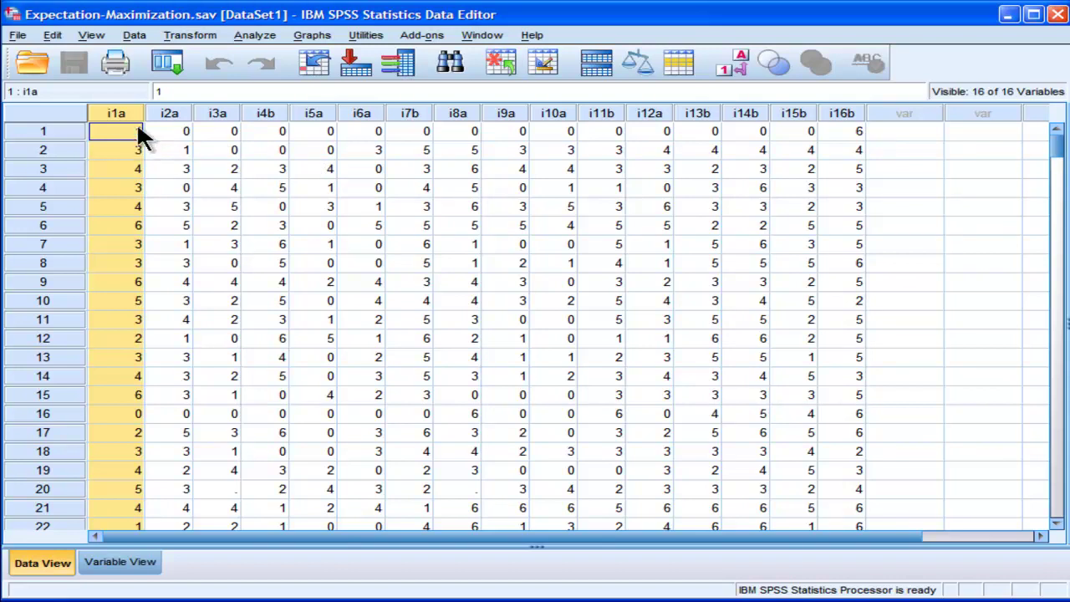
{"action": "left_click", "coordinate": [173, 115]}
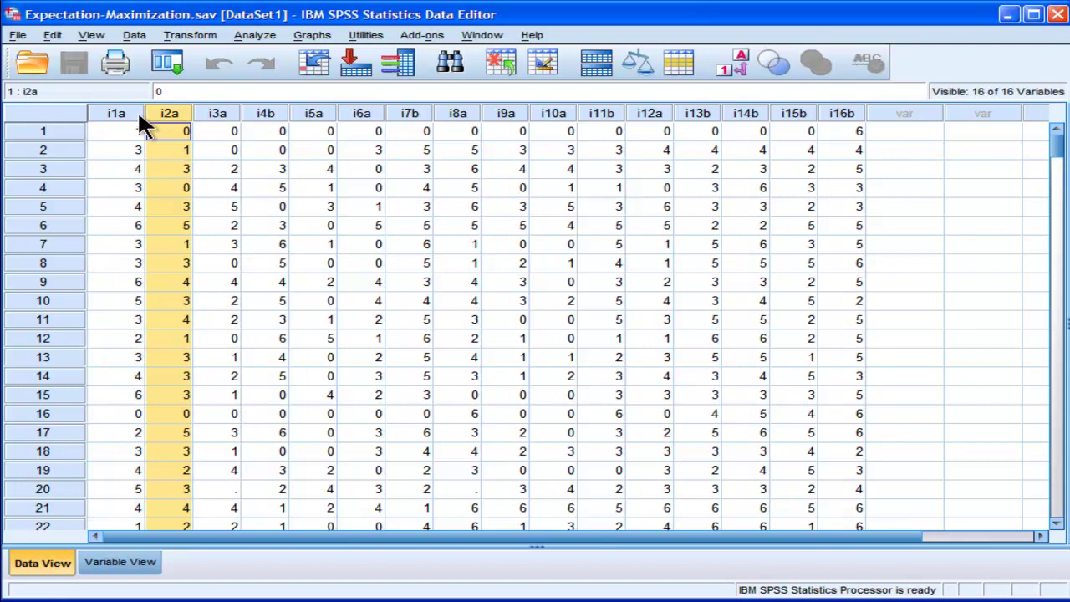
{"action": "key", "text": "Left"}
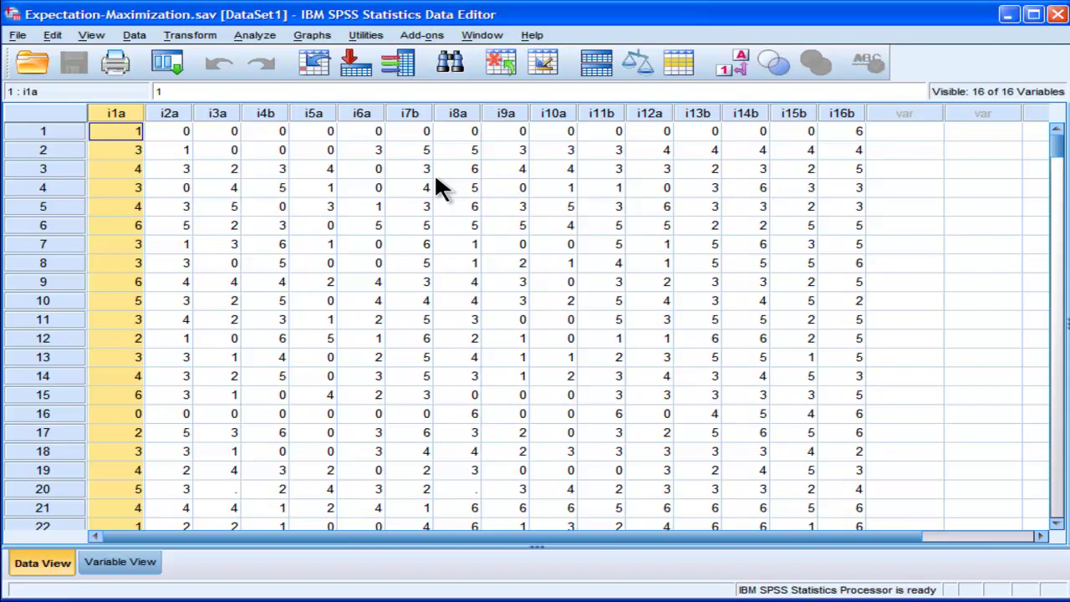
- Return to the missing i8a cell and launch Analyze > Missing Value Analysis
{"action": "left_click", "coordinate": [459, 489]}
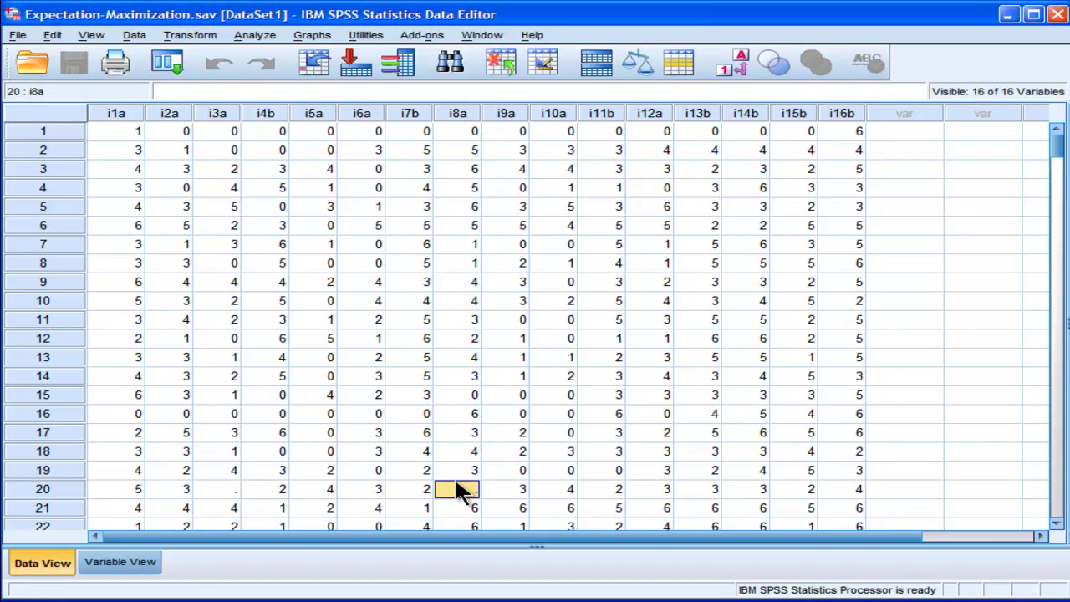
{"action": "left_click", "coordinate": [237, 39]}
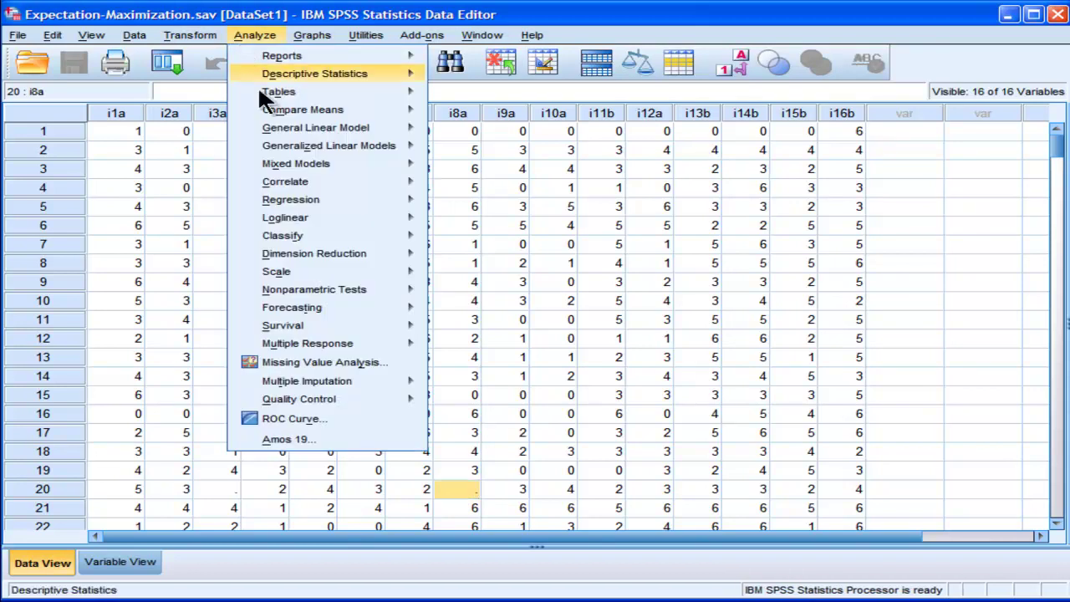
{"action": "left_click", "coordinate": [361, 361]}
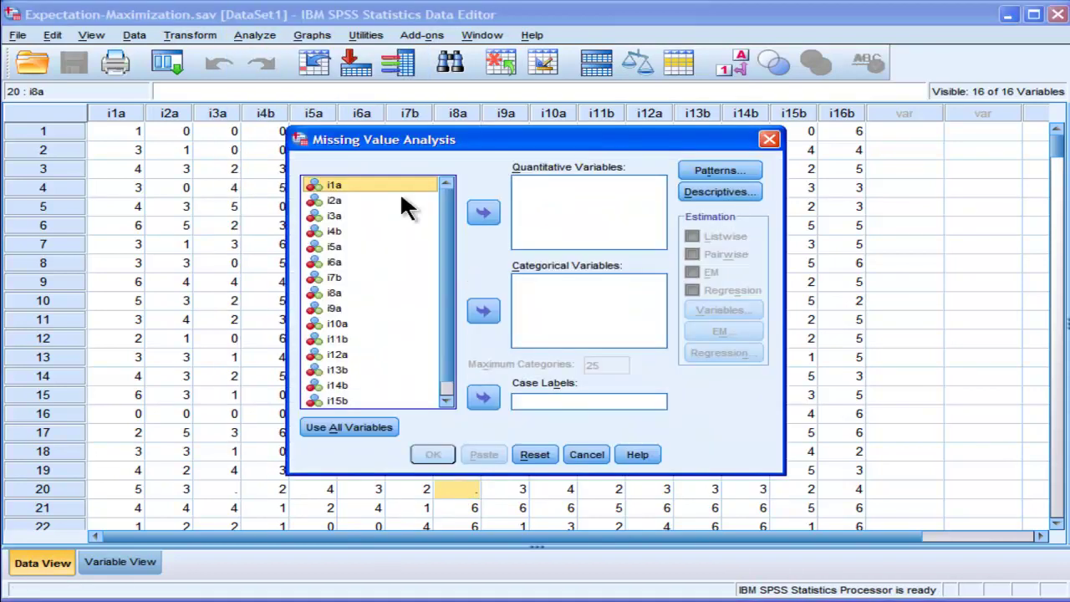
- Move i1a through i3a, then i5a and i6a, into Quantitative Variables
{"action": "left_click", "coordinate": [329, 210], "text": "shift"}
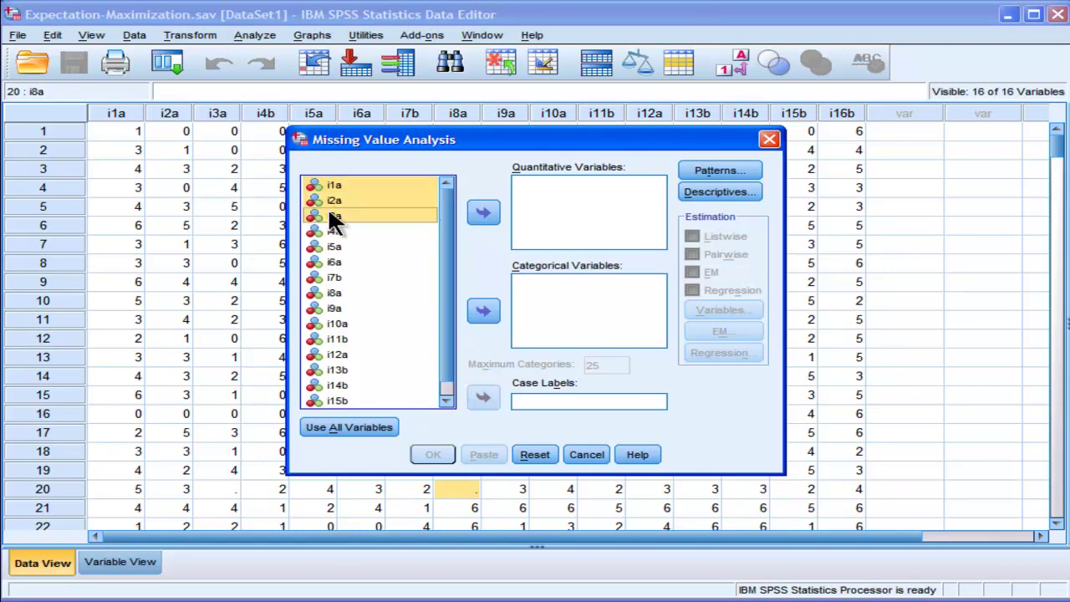
{"action": "left_click", "coordinate": [482, 214]}
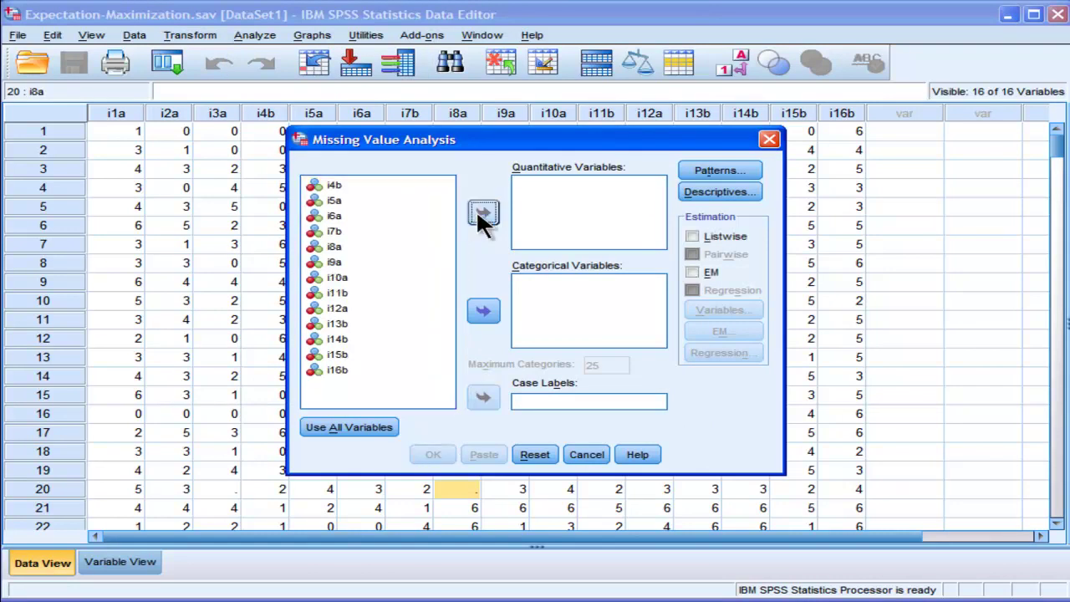
{"action": "left_click", "coordinate": [329, 213]}
{"action": "left_click", "coordinate": [329, 199]}
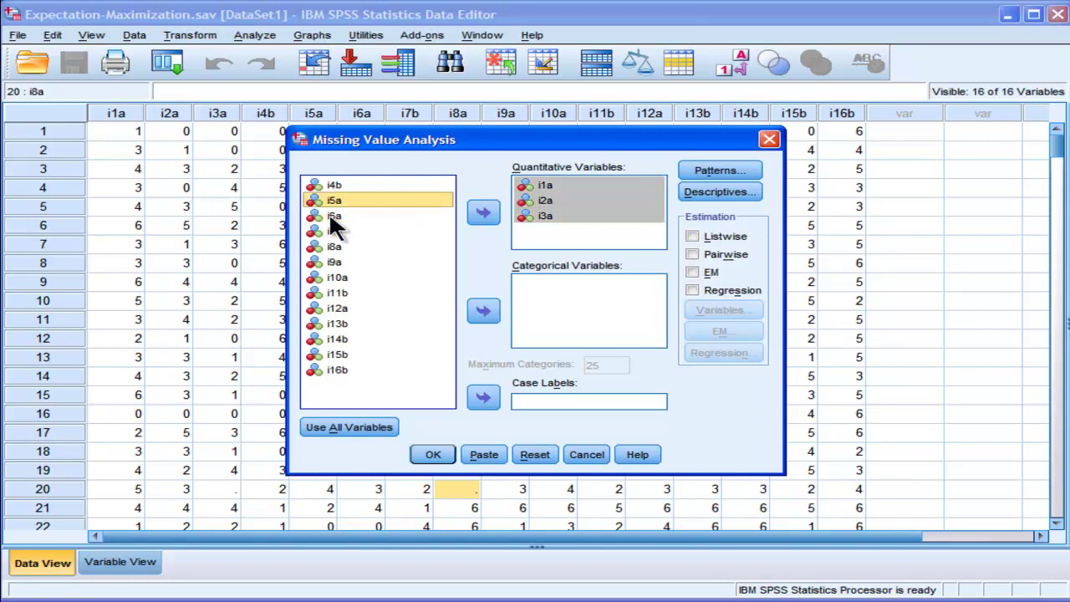
{"action": "left_click", "coordinate": [330, 216], "text": "shift"}
{"action": "left_click", "coordinate": [483, 213]}
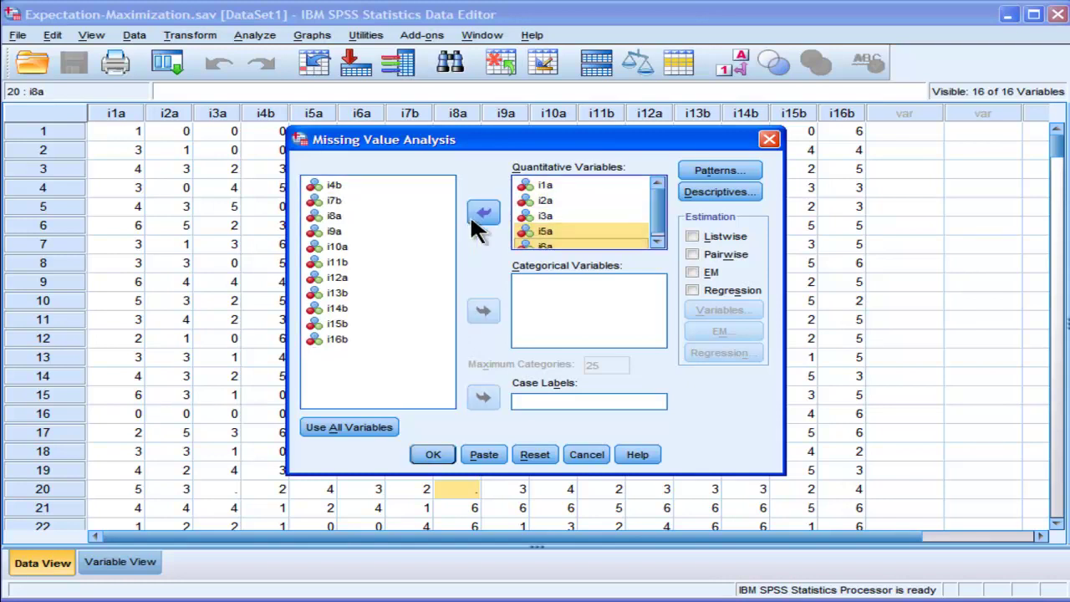
- Add i8a, i9a, i10a and i12a to the Quantitative Variables list
{"action": "left_click", "coordinate": [345, 214]}
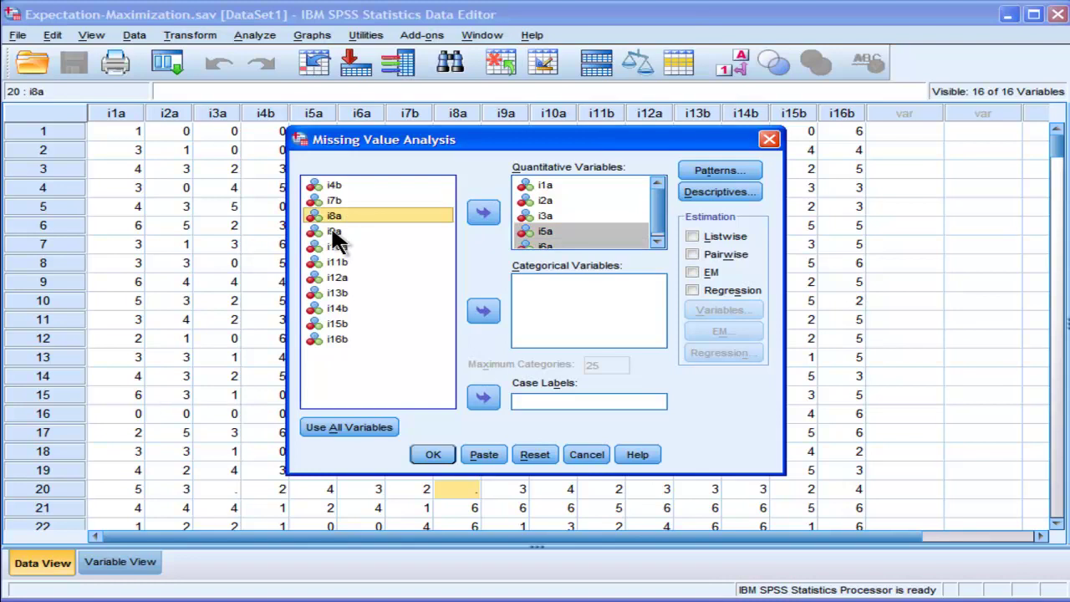
{"action": "left_click", "coordinate": [333, 233], "text": "shift"}
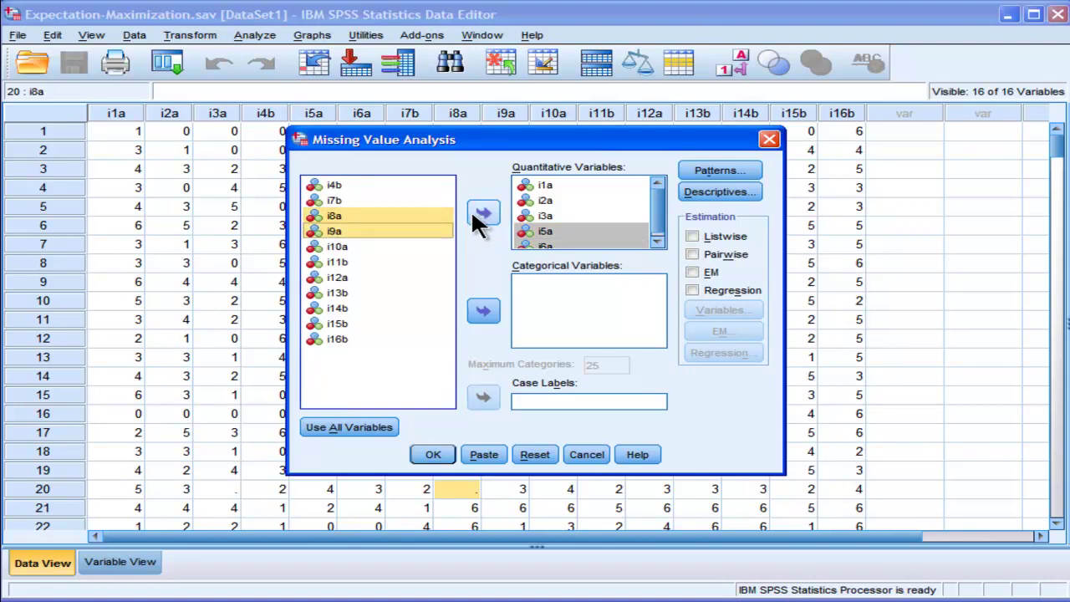
{"action": "left_click", "coordinate": [473, 213]}
{"action": "left_click", "coordinate": [338, 217]}
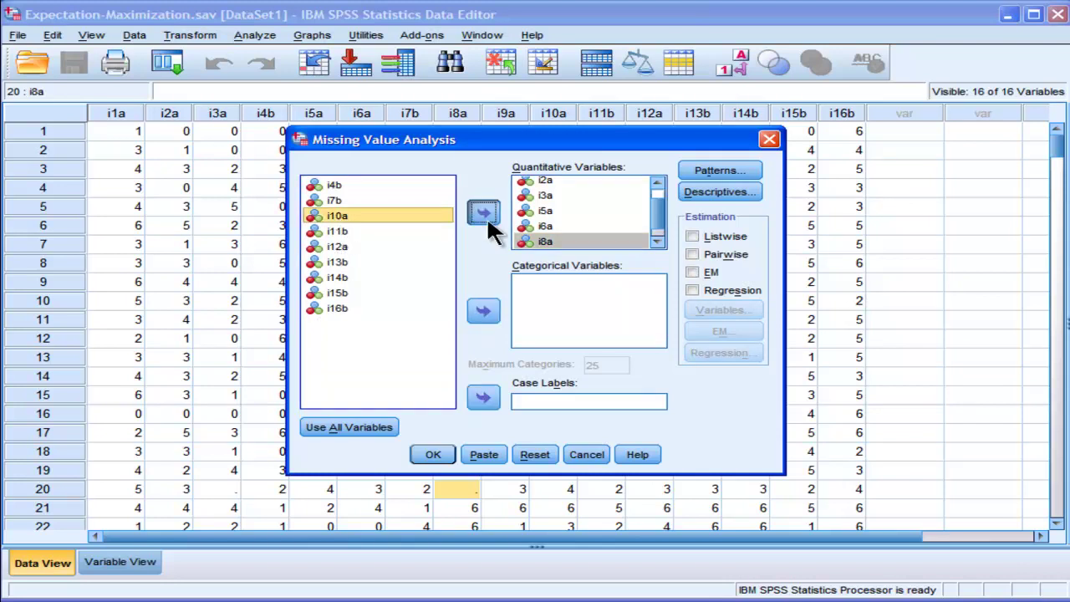
{"action": "left_click", "coordinate": [487, 216]}
{"action": "left_click", "coordinate": [328, 231]}
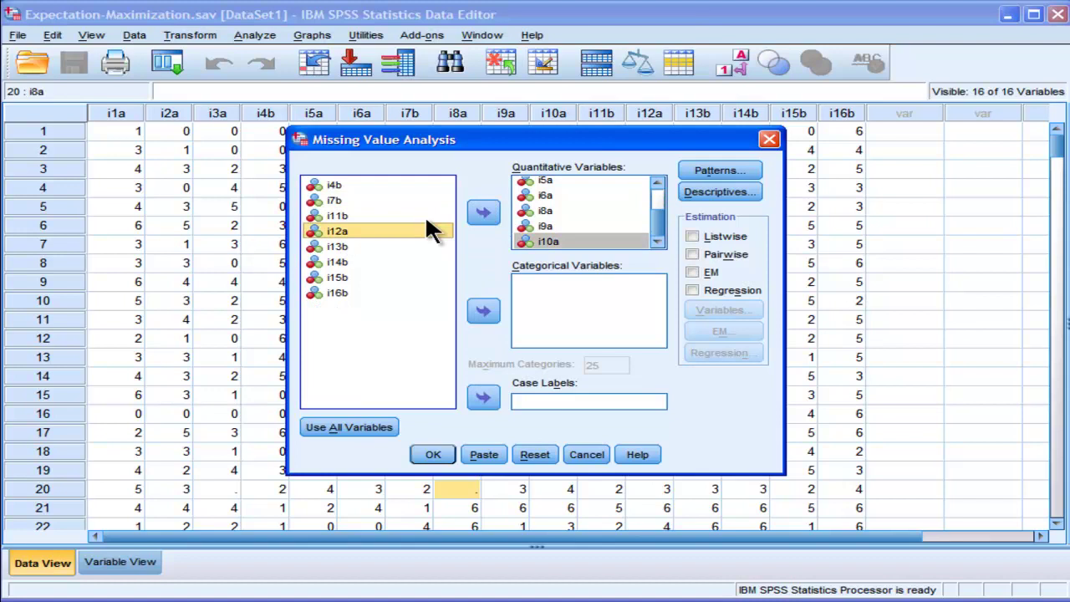
{"action": "left_click", "coordinate": [484, 212]}
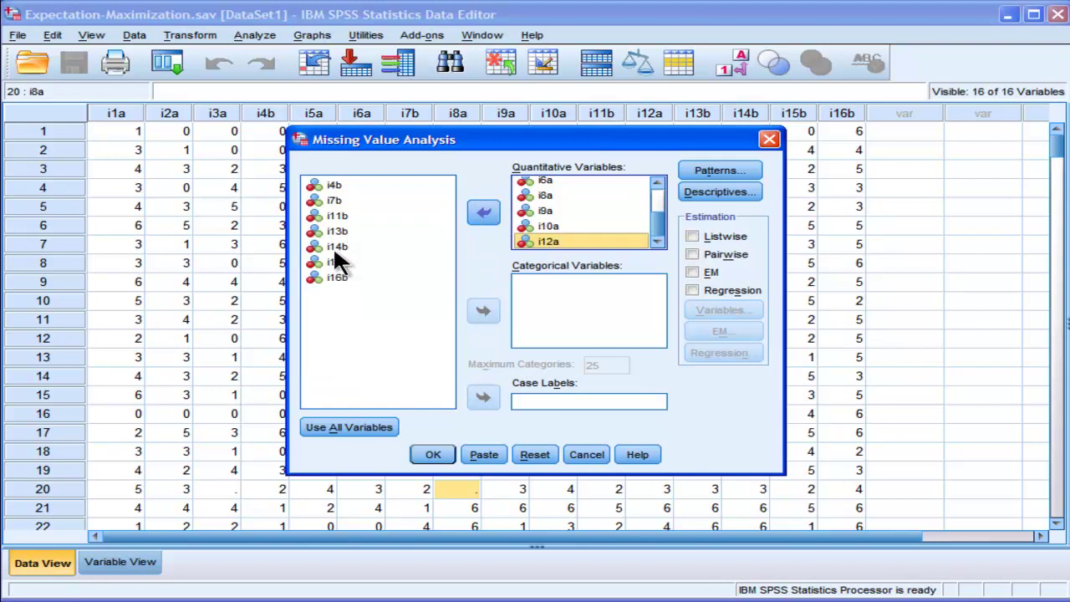